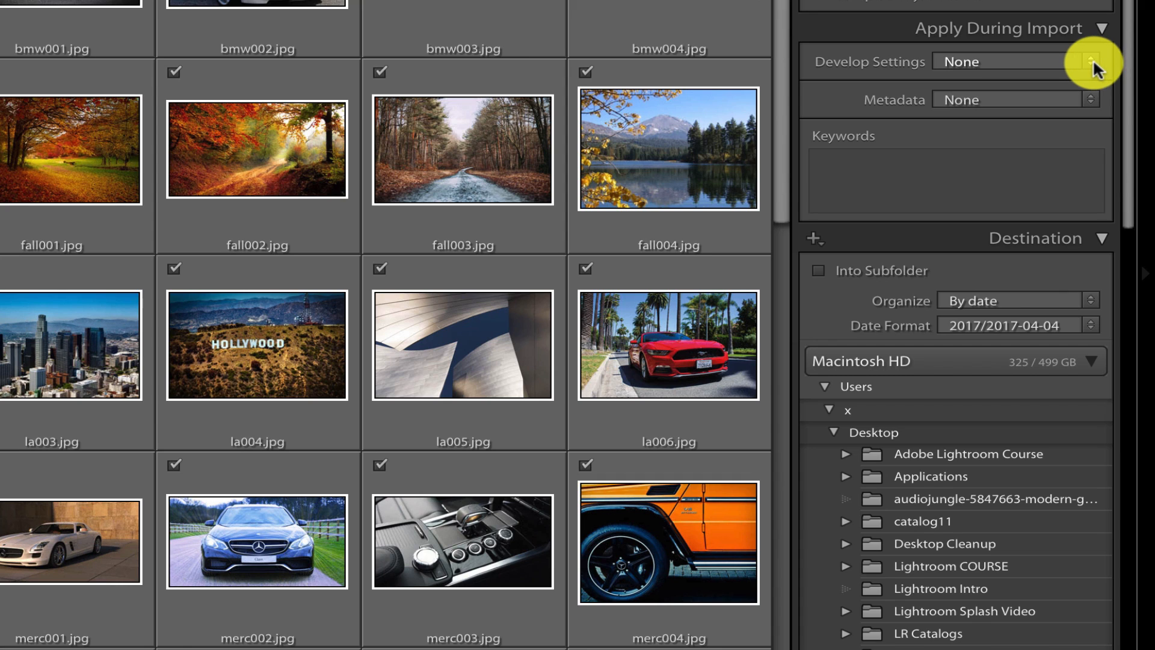
{"action": "left_click", "coordinate": [1092, 62]}
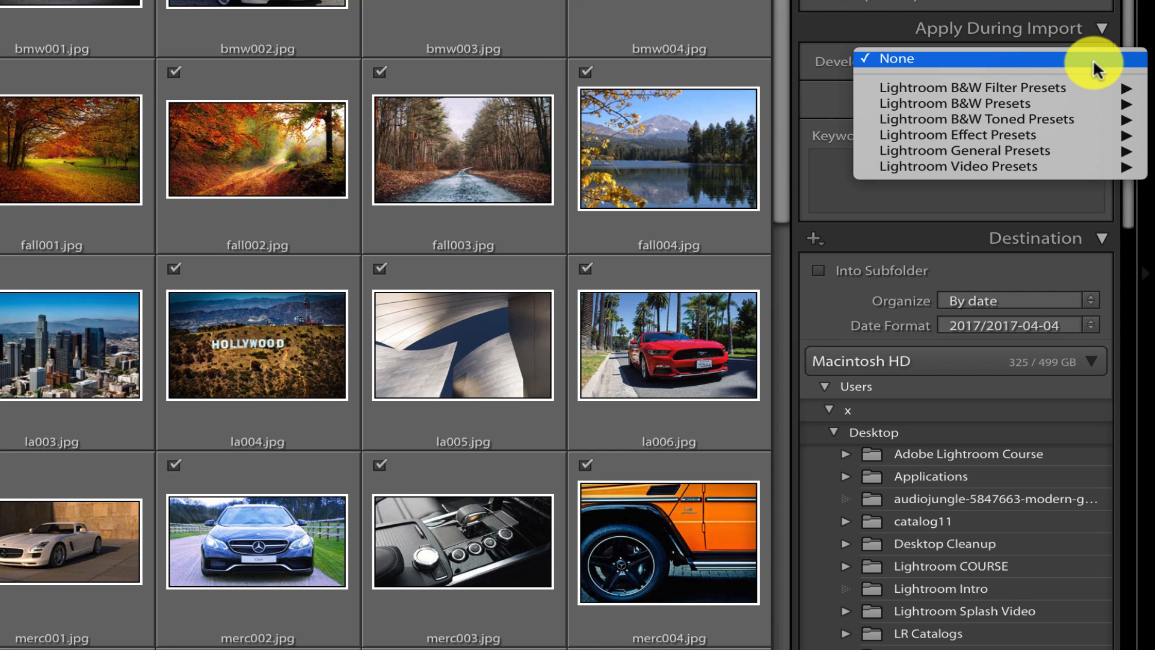
{"action": "mouse_move", "coordinate": [1082, 92]}
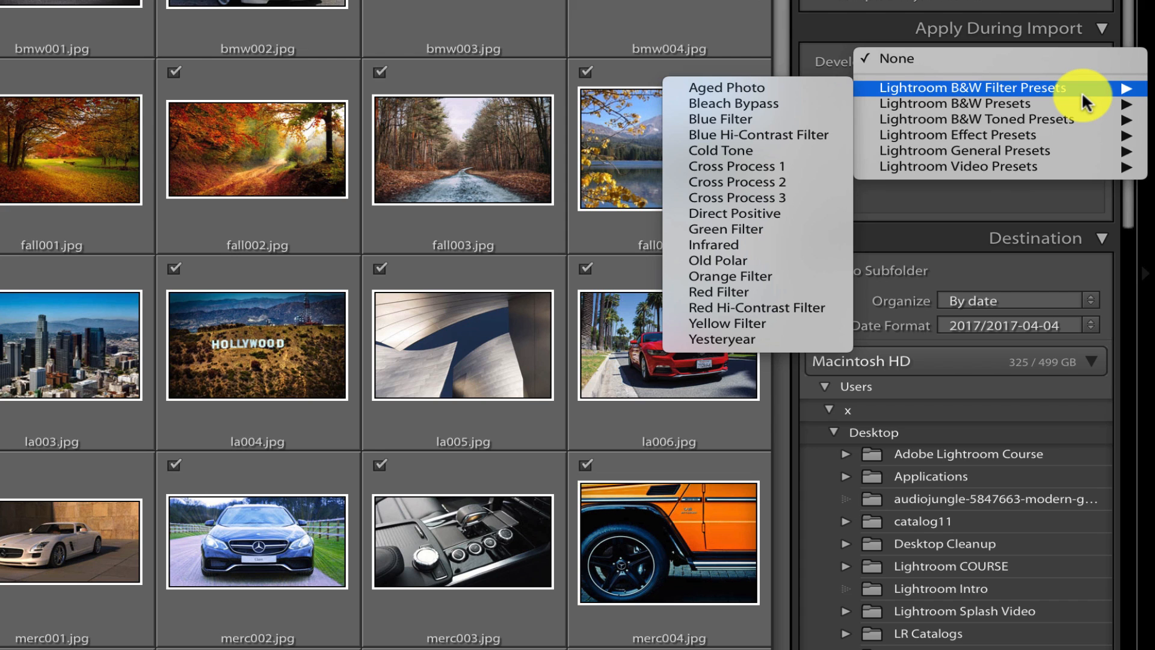
{"action": "mouse_move", "coordinate": [1076, 118]}
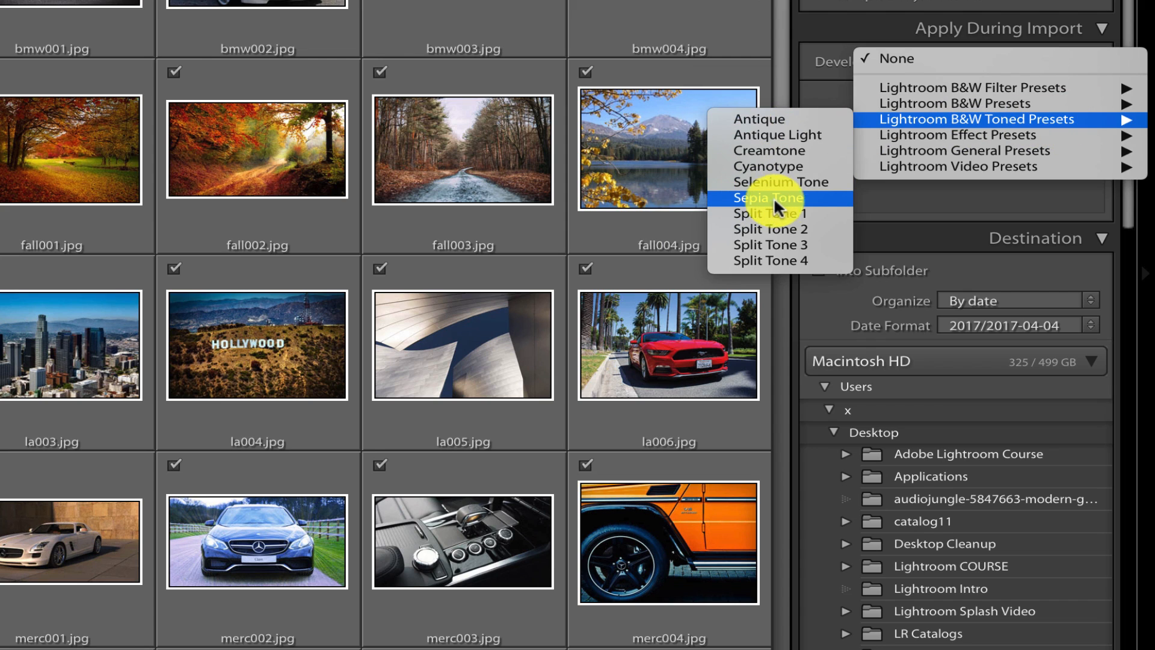
{"action": "key", "text": "Escape"}
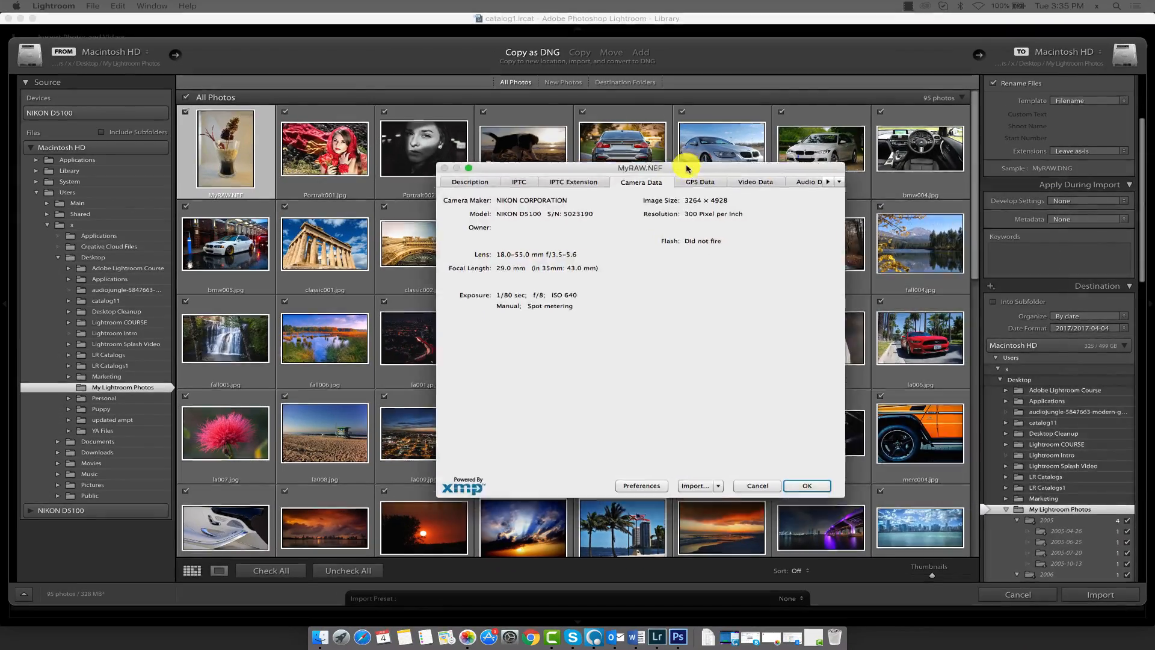
{"action": "left_click_drag", "start_coordinate": [689, 168], "coordinate": [691, 143]}
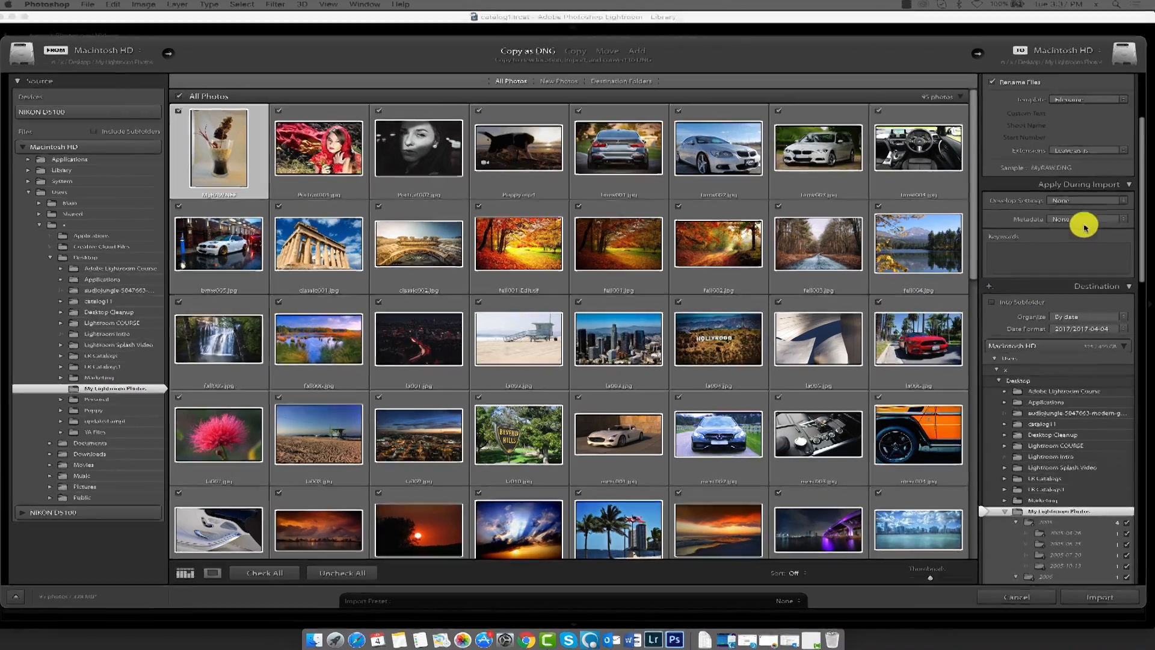
Step: Start a new metadata preset for the import and name it meta1
{"action": "left_click", "coordinate": [1085, 220]}
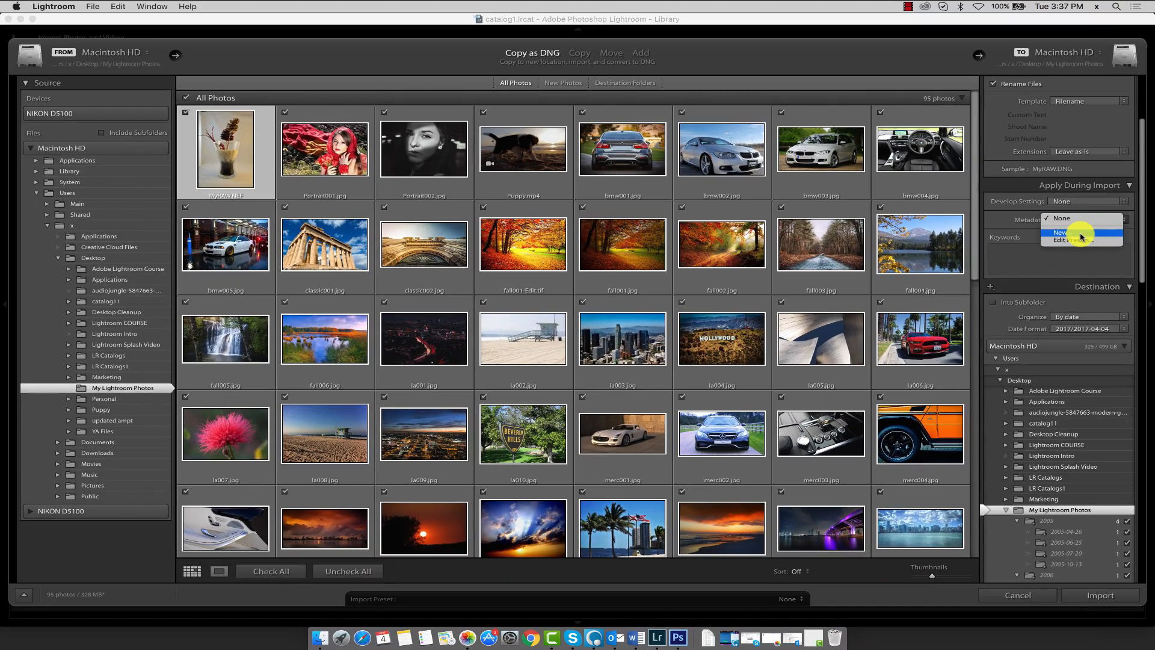
{"action": "left_click", "coordinate": [1082, 235]}
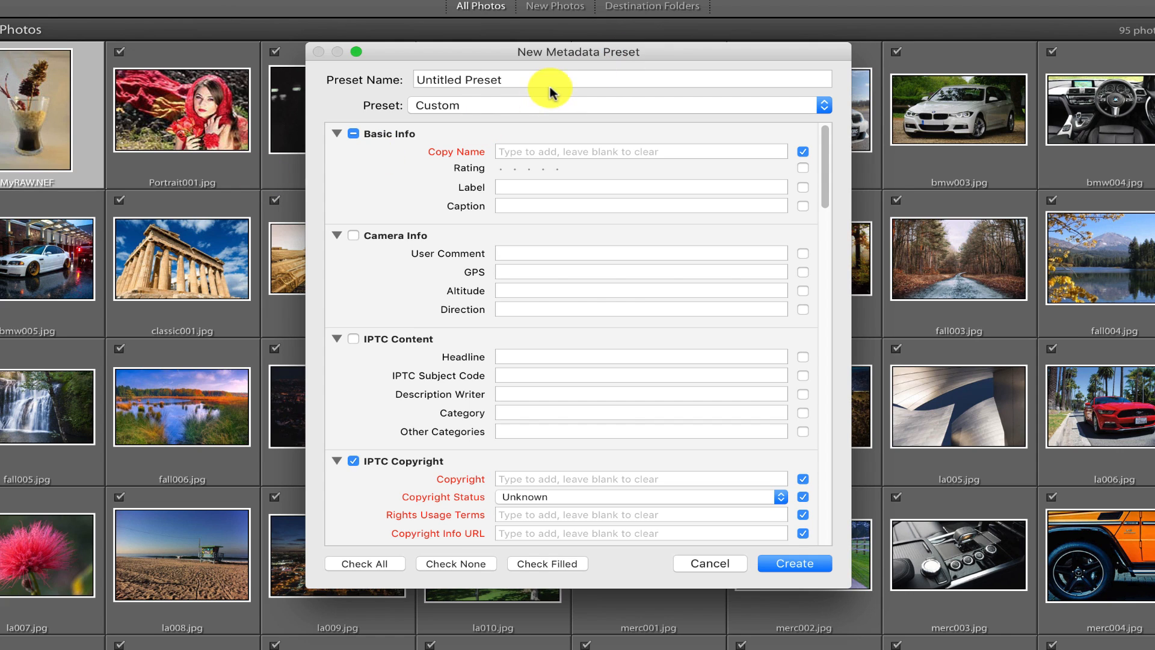
{"action": "triple_click", "coordinate": [514, 80]}
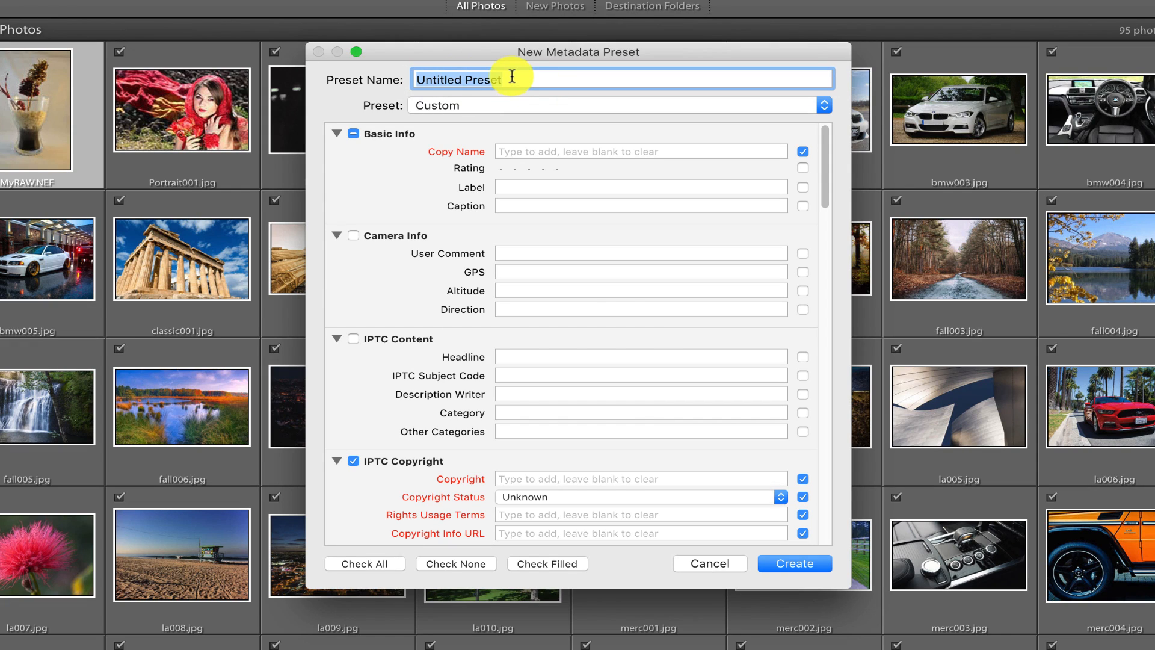
{"action": "type", "text": "meta"}
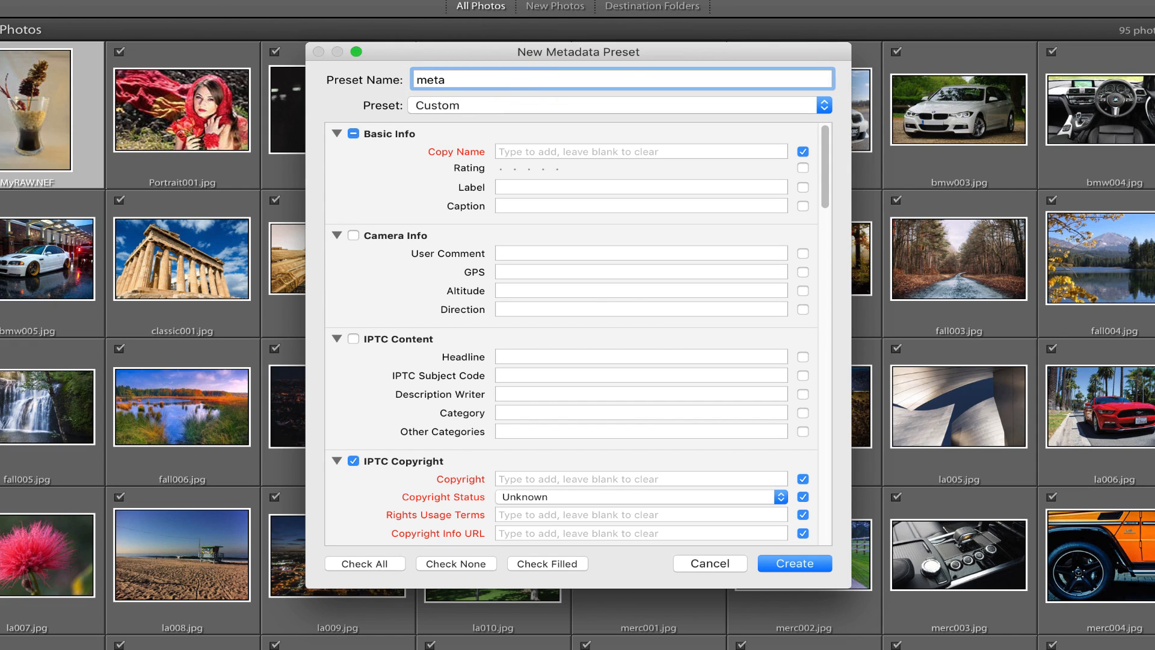
{"action": "type", "text": "1"}
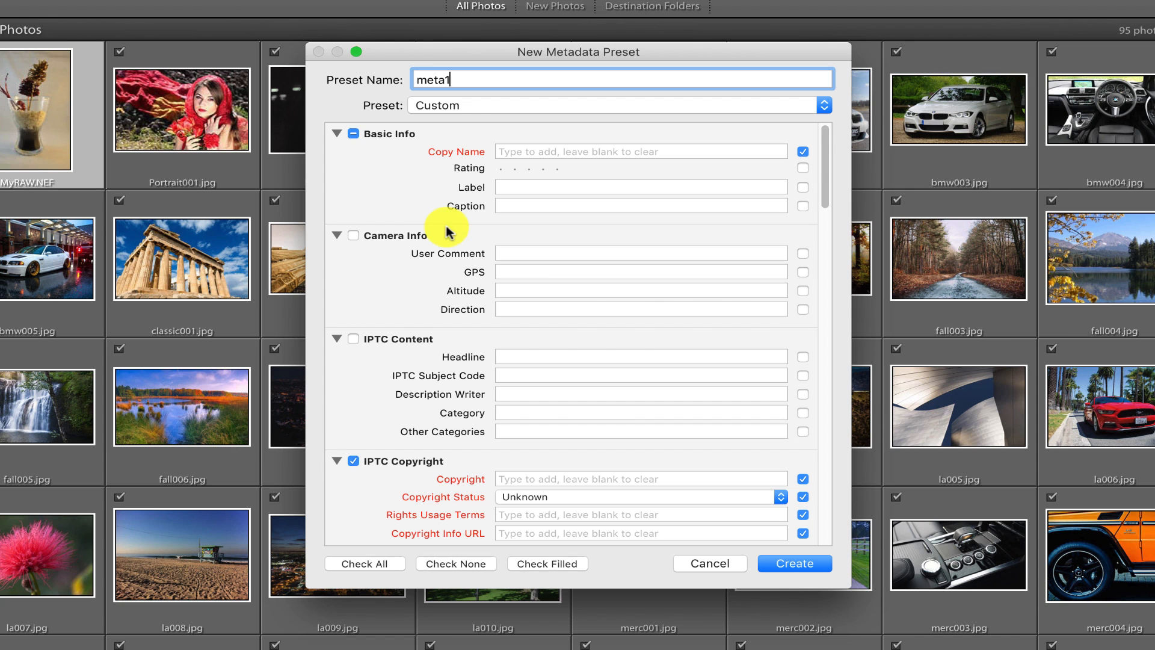
Step: Fill in the preset's IPTC Creator and Creator Address fields with the photographer's full name and studio address
{"action": "scroll", "coordinate": [439, 271], "scroll_direction": "down", "scroll_amount": 10}
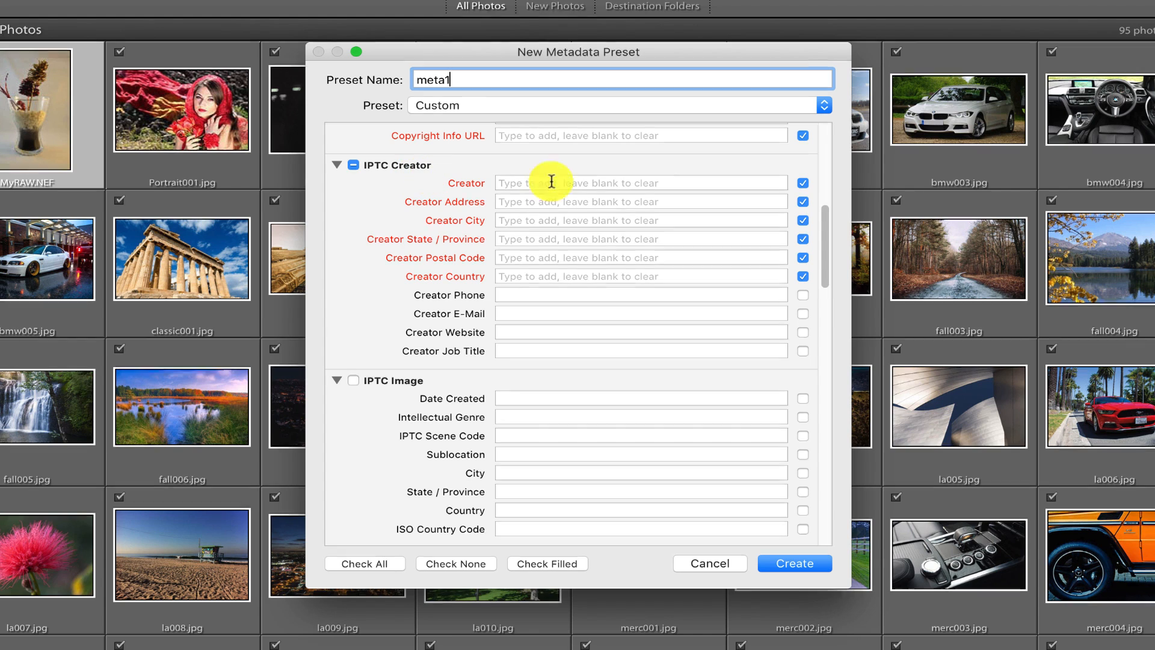
{"action": "left_click", "coordinate": [598, 184]}
{"action": "type", "text": "John Smith"}
{"action": "key", "text": "Tab"}
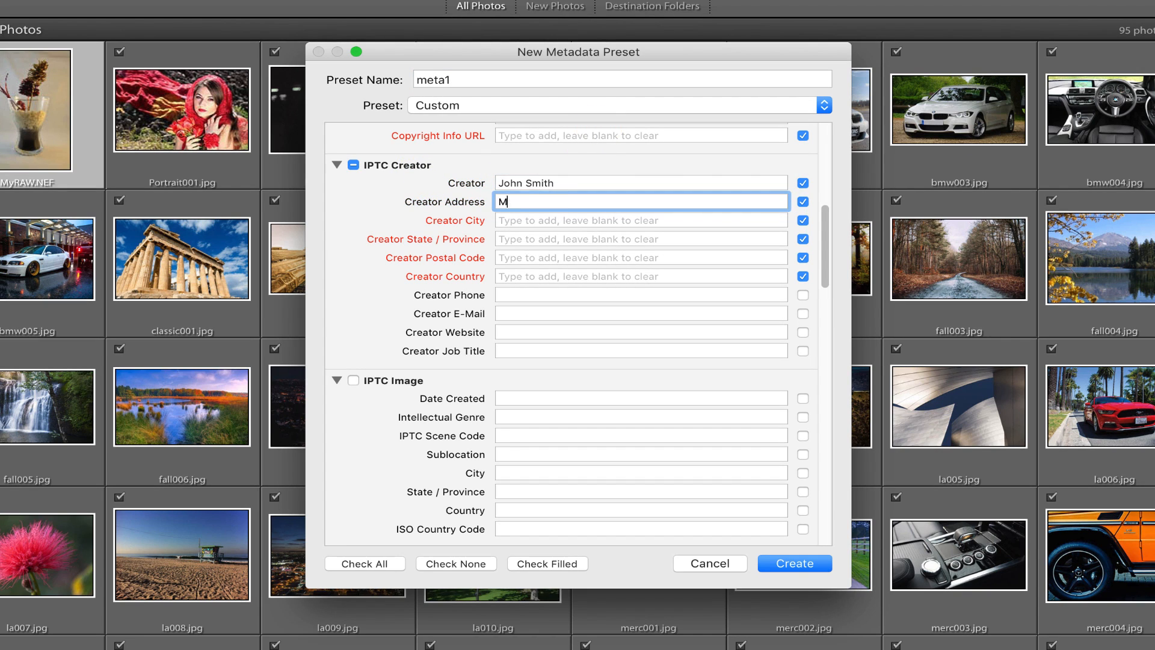
{"action": "type", "text": "My Photography Studio"}
Step: Fill in the creator's city, state, postal code and country in the preset's IPTC Creator section
{"action": "key", "text": "Tab"}
{"action": "type", "text": "New York"}
{"action": "key", "text": "Tab"}
{"action": "type", "text": "NY"}
{"action": "key", "text": "Tab"}
{"action": "type", "text": "12345"}
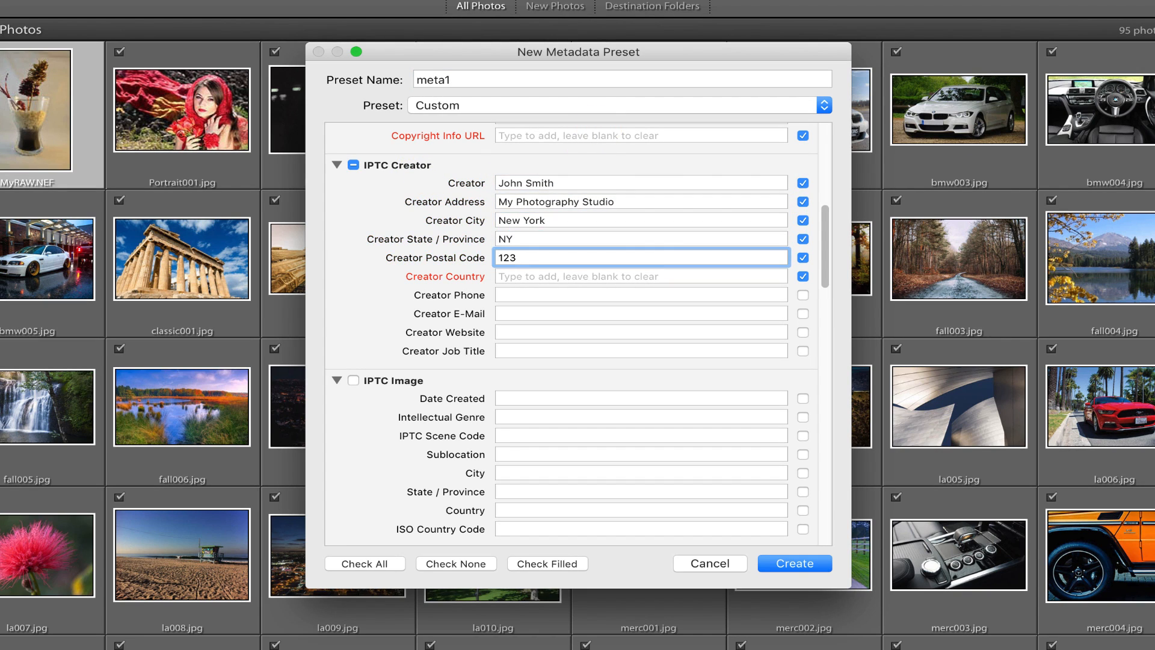
{"action": "key", "text": "Tab"}
{"action": "type", "text": "USA"}
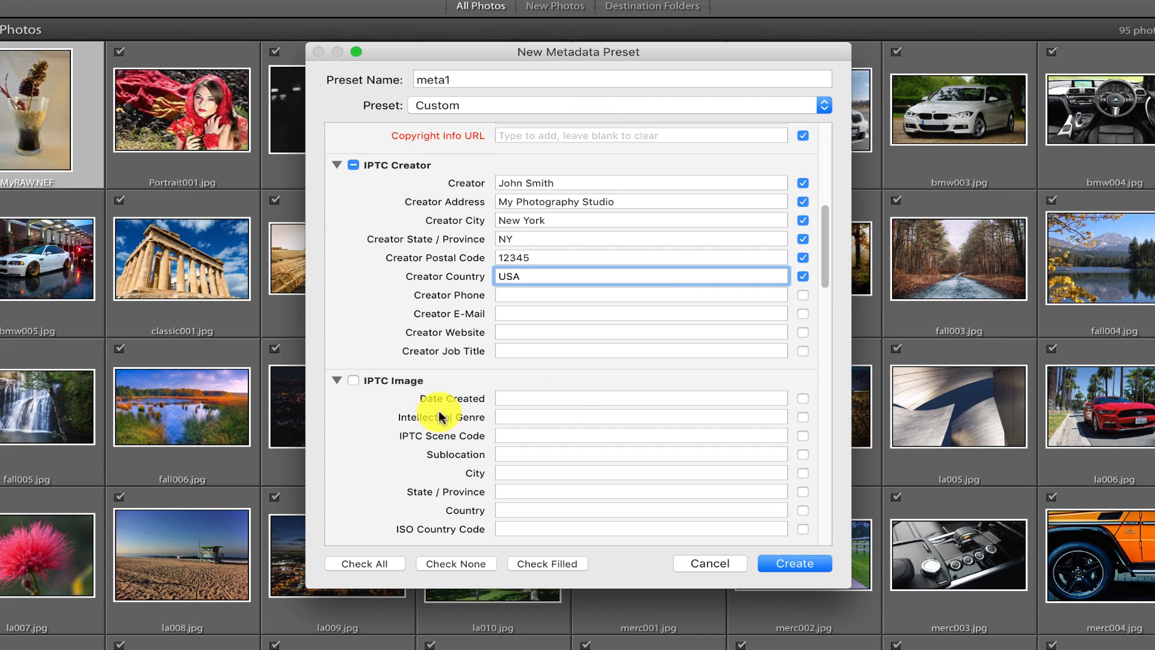
{"action": "scroll", "coordinate": [495, 341], "scroll_direction": "up", "scroll_amount": 10}
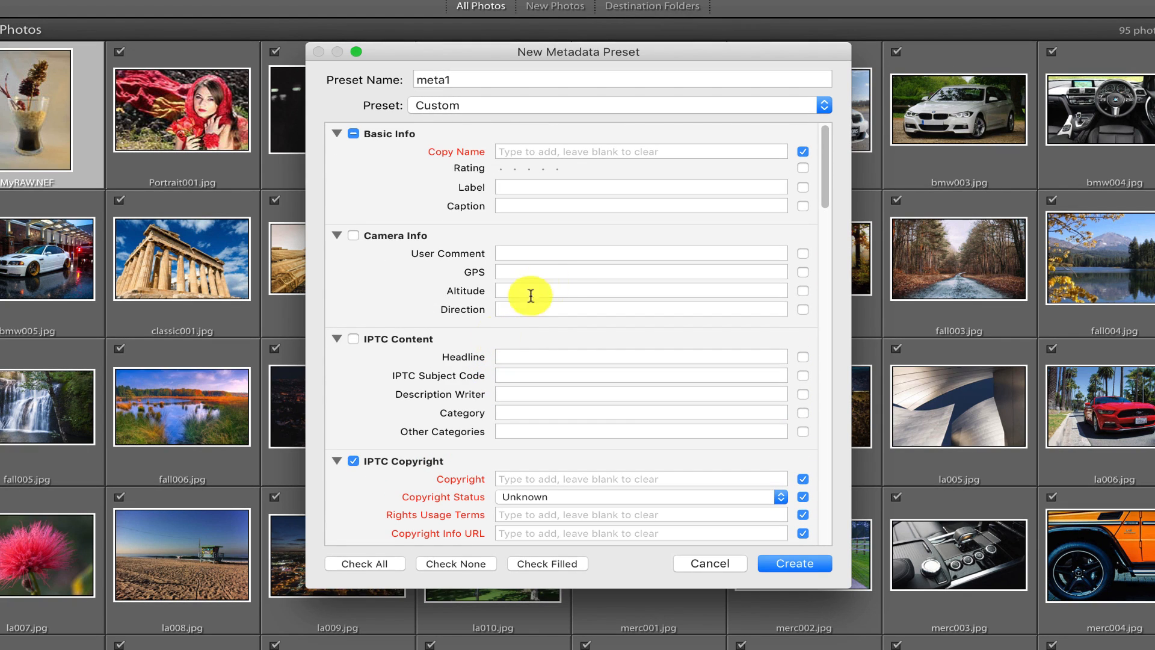
{"action": "left_click", "coordinate": [547, 274]}
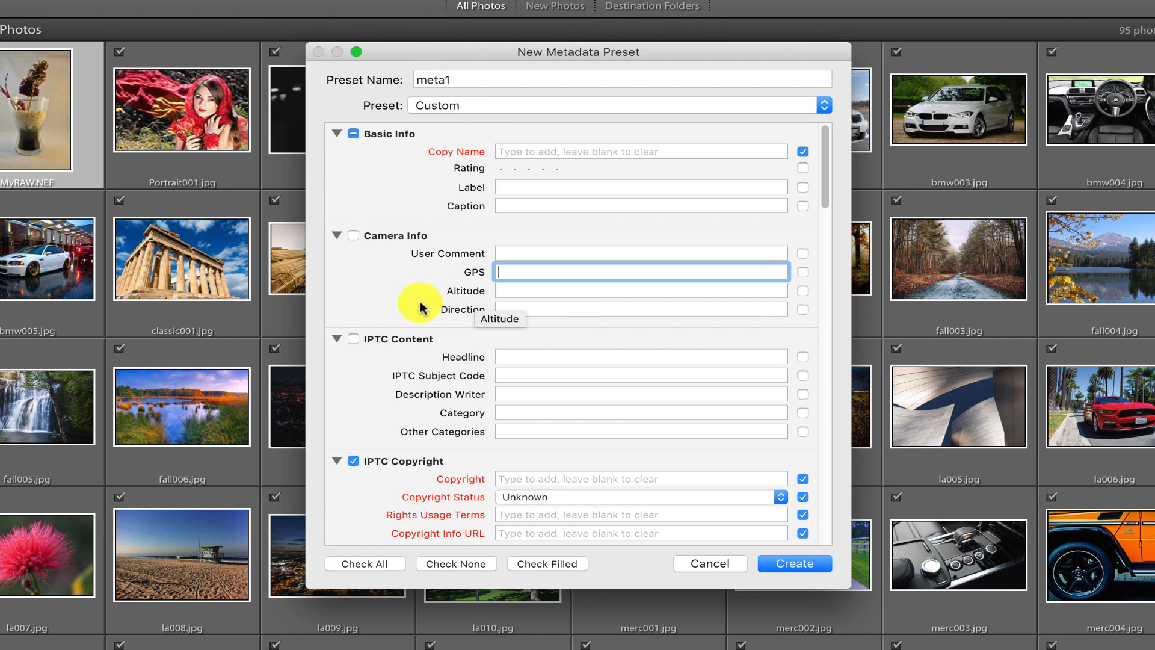
{"action": "left_click", "coordinate": [537, 291]}
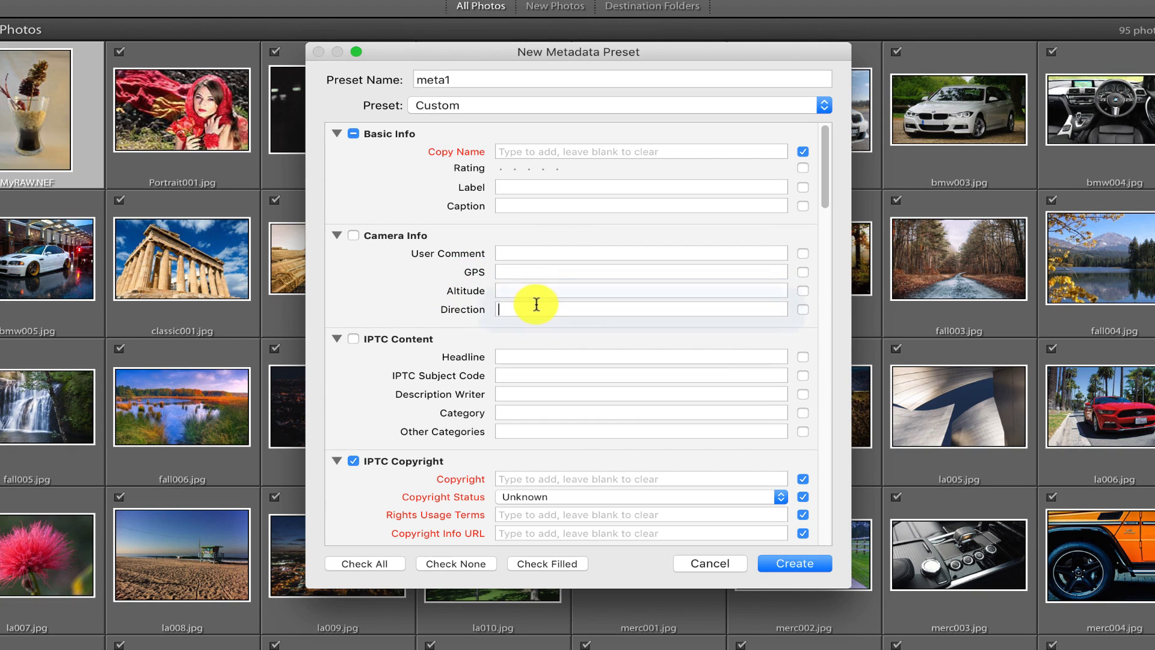
{"action": "left_click", "coordinate": [536, 274]}
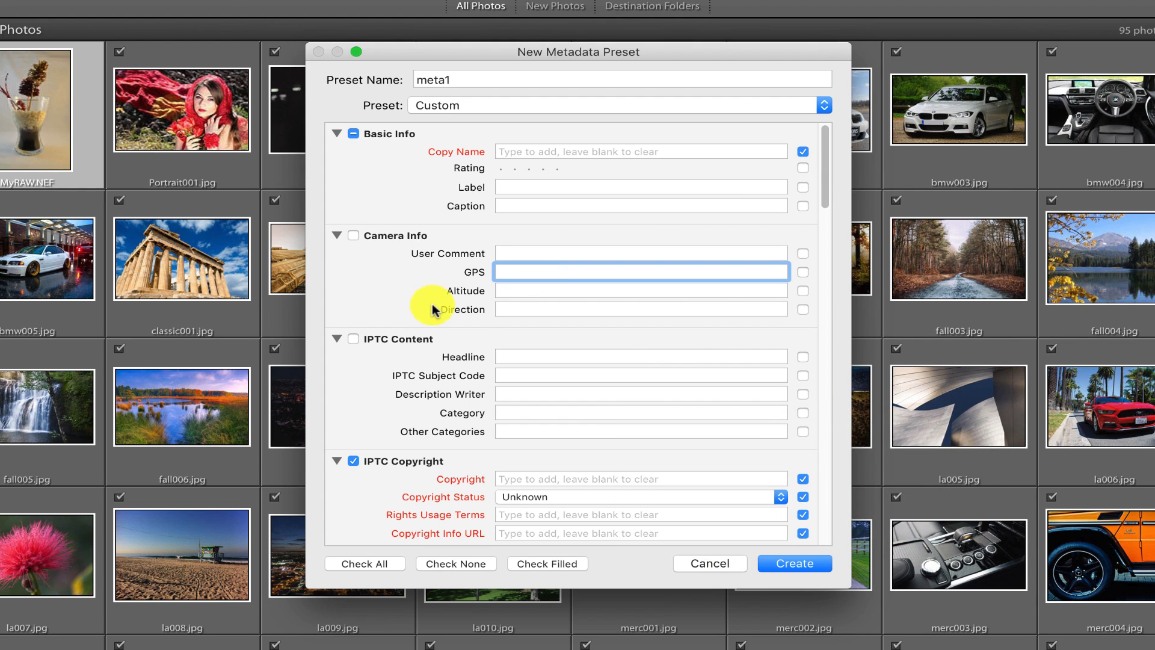
Step: Enter "My Studio 2017" as the IPTC copyright and set the copyright status to Copyrighted
{"action": "scroll", "coordinate": [432, 307], "scroll_direction": "down", "scroll_amount": 3}
{"action": "scroll", "coordinate": [433, 307], "scroll_direction": "down", "scroll_amount": 8}
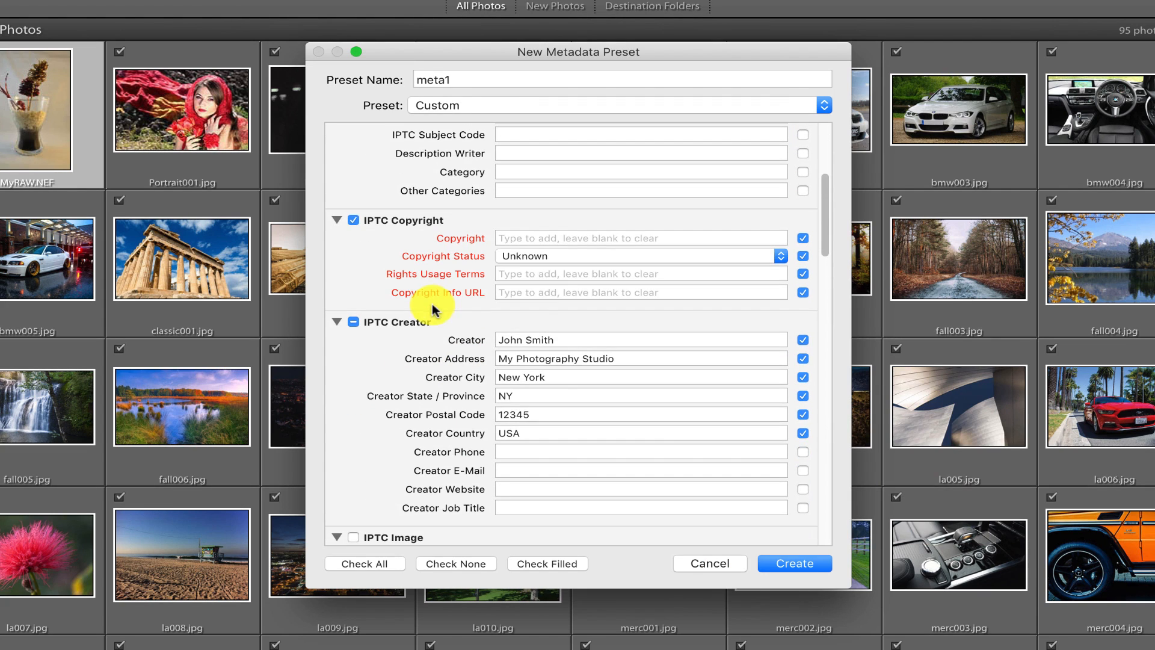
{"action": "left_click", "coordinate": [547, 238]}
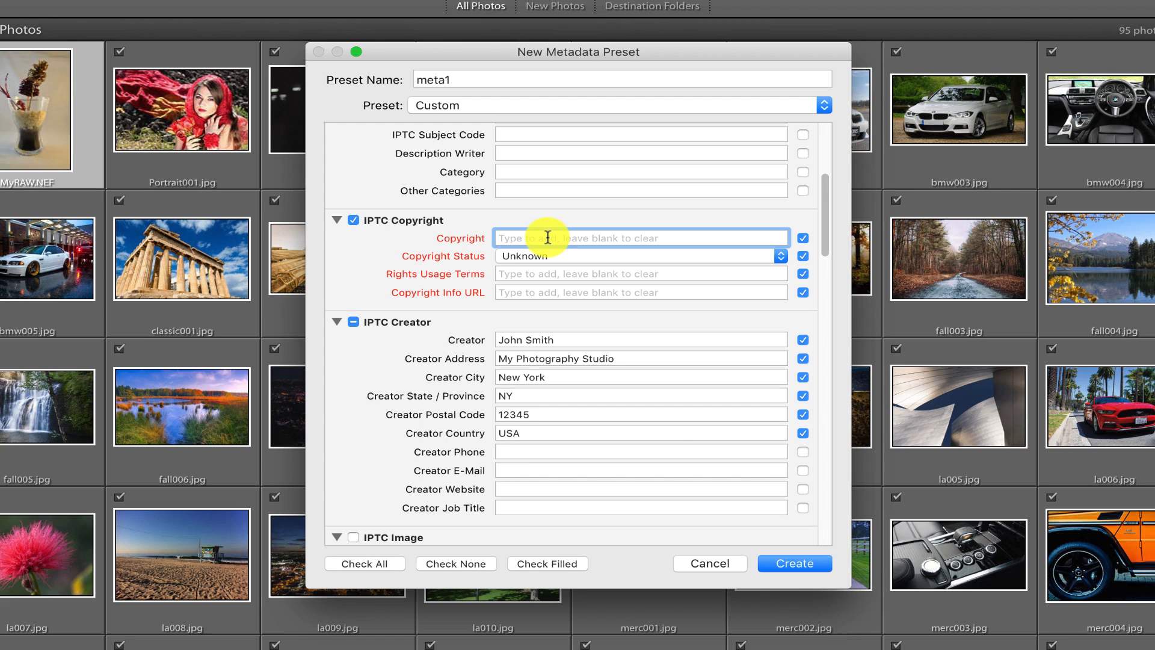
{"action": "type", "text": "My Studio 2017"}
{"action": "left_click", "coordinate": [529, 255]}
{"action": "left_click", "coordinate": [529, 269]}
Step: Enter "All rights Reserved" as the rights usage terms and test.com as the copyright info URL, and create the preset
{"action": "left_click", "coordinate": [531, 276]}
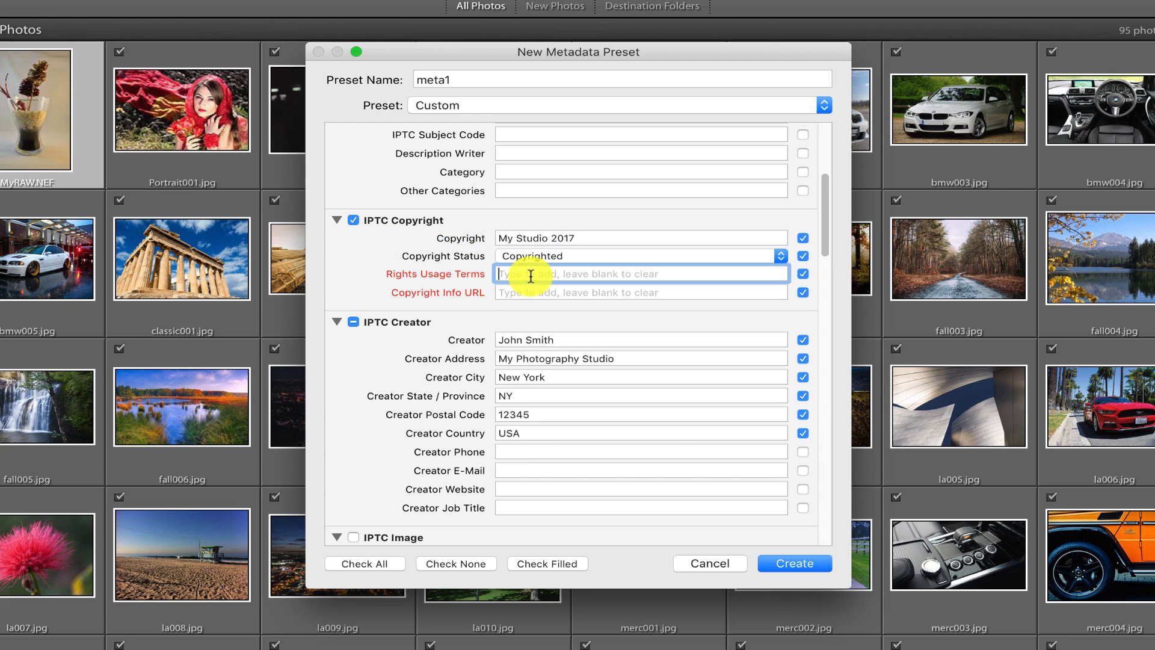
{"action": "type", "text": "All rights Reserved"}
{"action": "key", "text": "Tab"}
{"action": "type", "text": "test.com"}
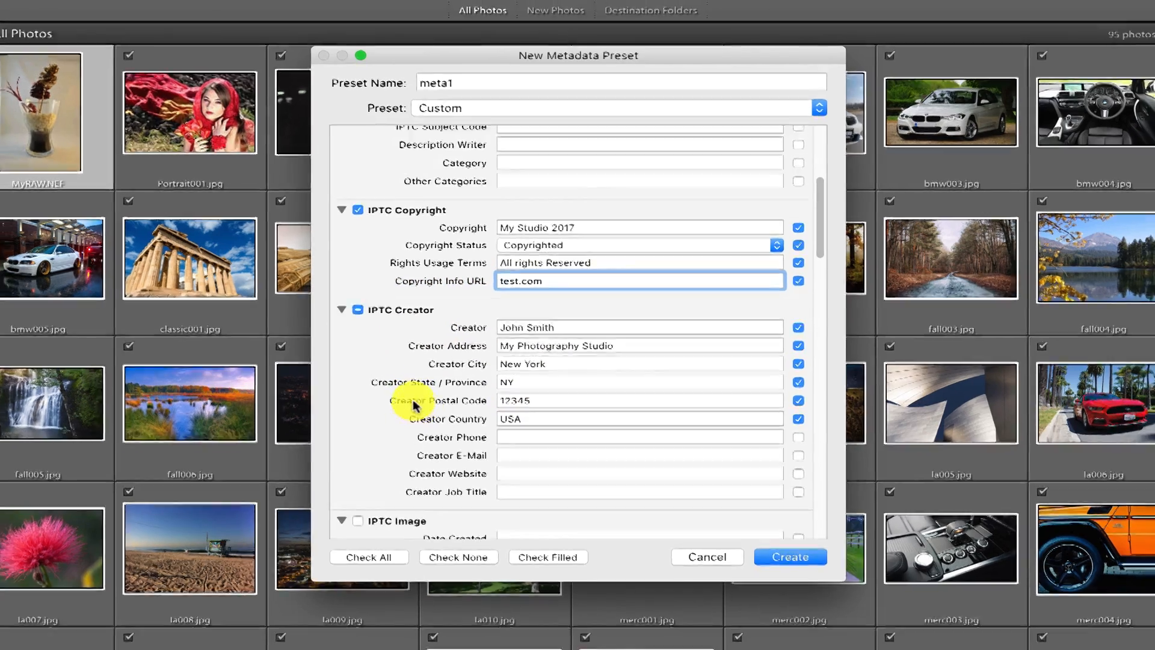
{"action": "left_click", "coordinate": [791, 557]}
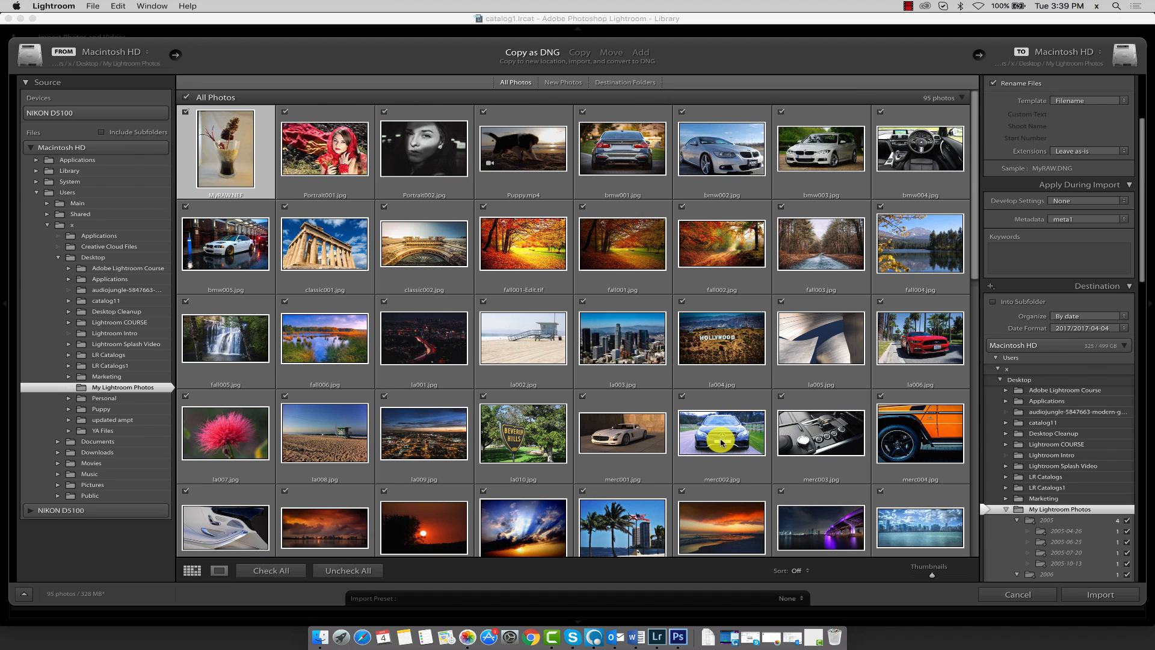
Step: Set the metadata preset applied during import to None
{"action": "left_click", "coordinate": [1063, 220]}
{"action": "left_click", "coordinate": [1063, 220]}
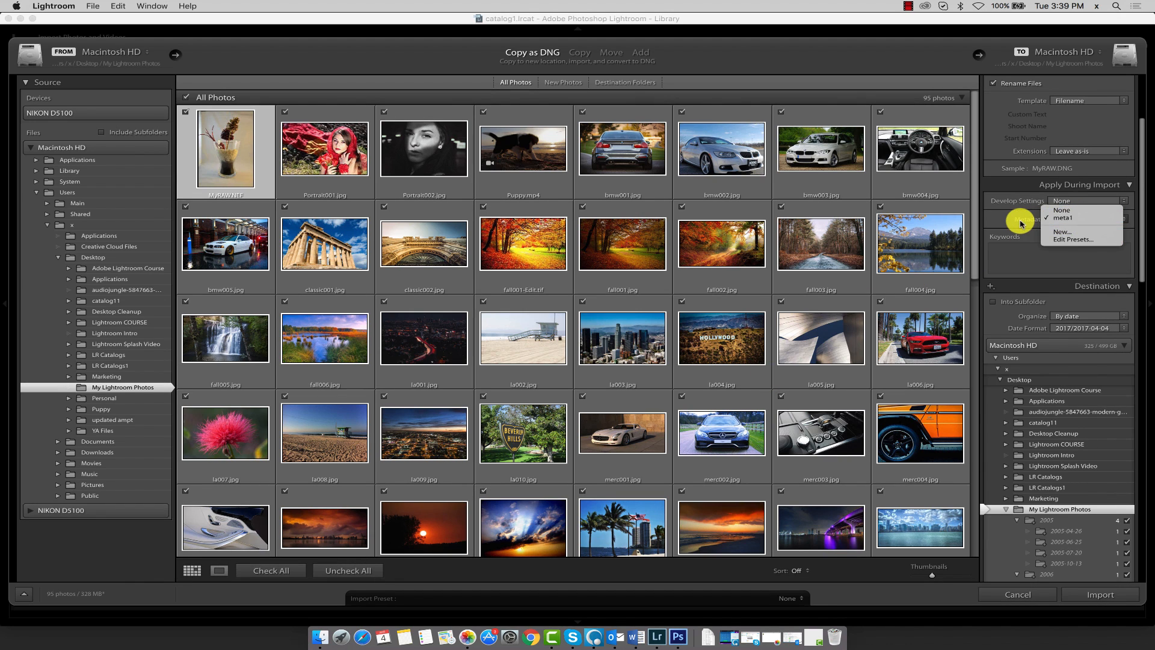
{"action": "left_click", "coordinate": [1069, 220]}
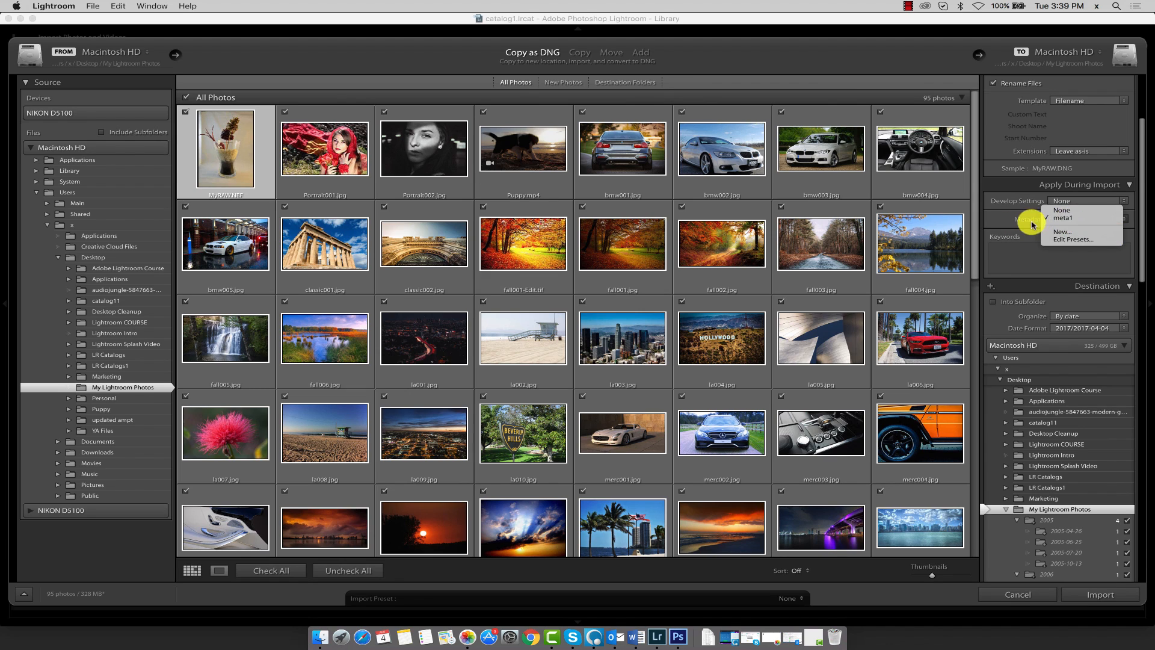
{"action": "left_click", "coordinate": [1047, 219]}
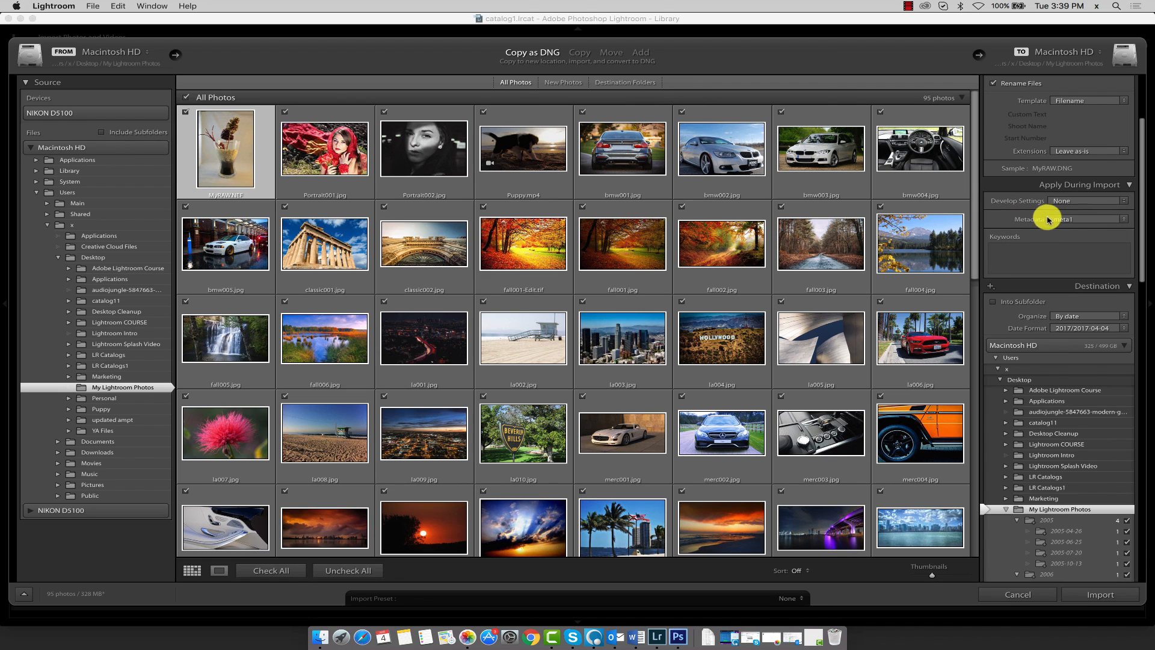
{"action": "left_click", "coordinate": [1086, 220]}
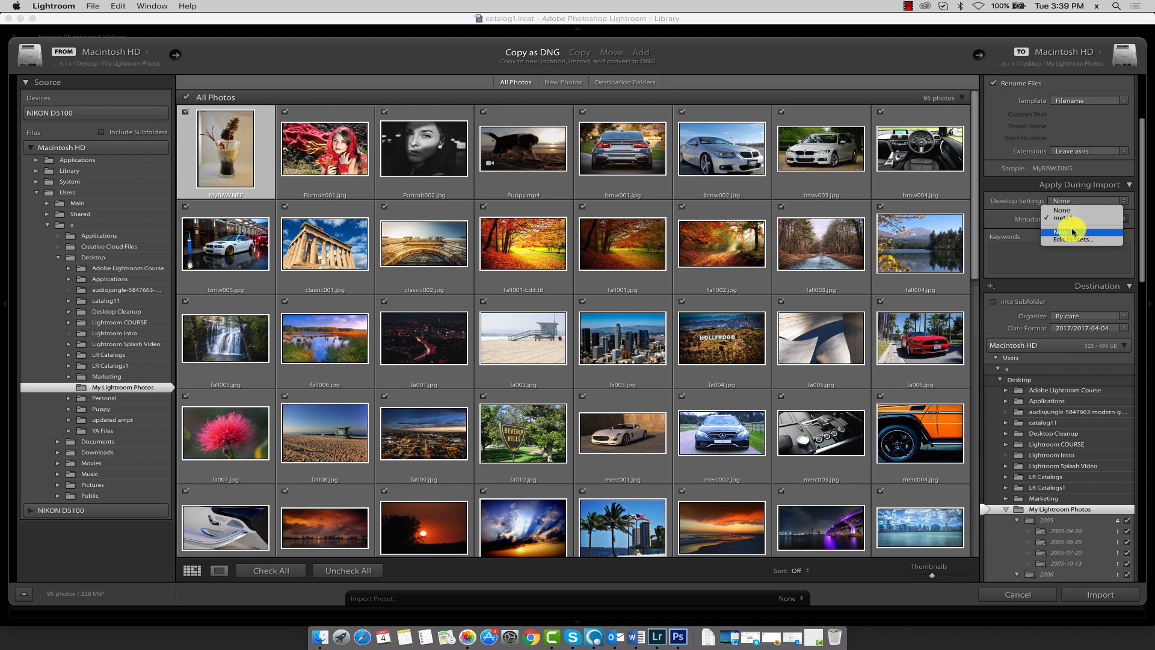
{"action": "left_click", "coordinate": [1060, 211]}
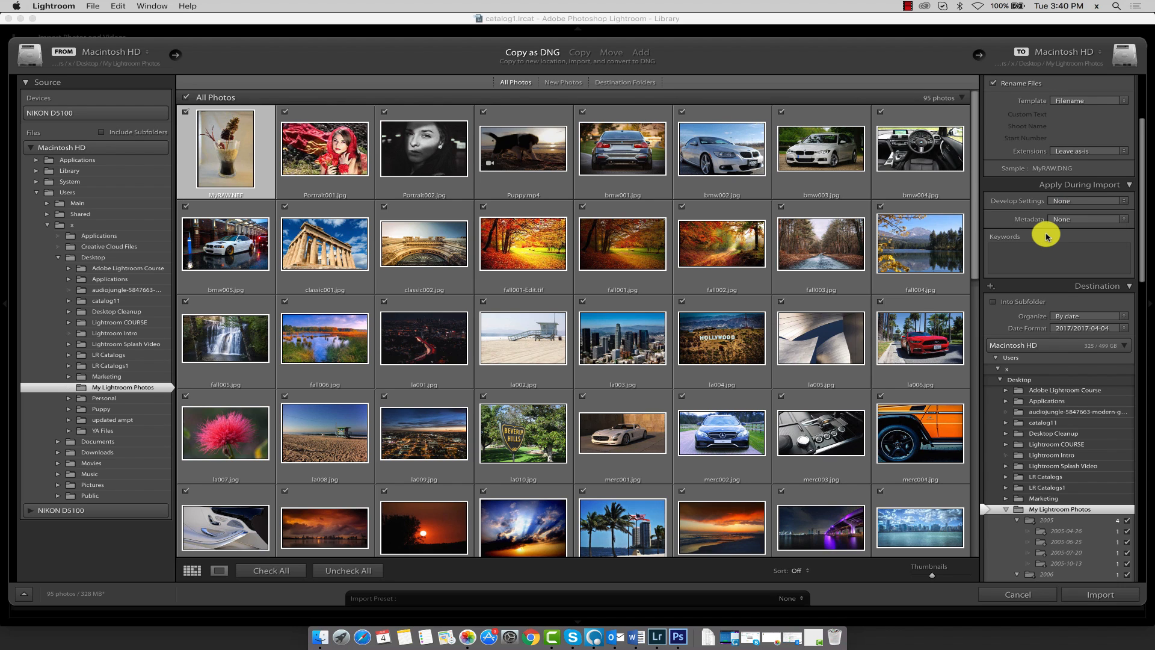
Step: Add two people's first names, separated by a comma, as the keywords applied during import
{"action": "left_click", "coordinate": [1048, 251]}
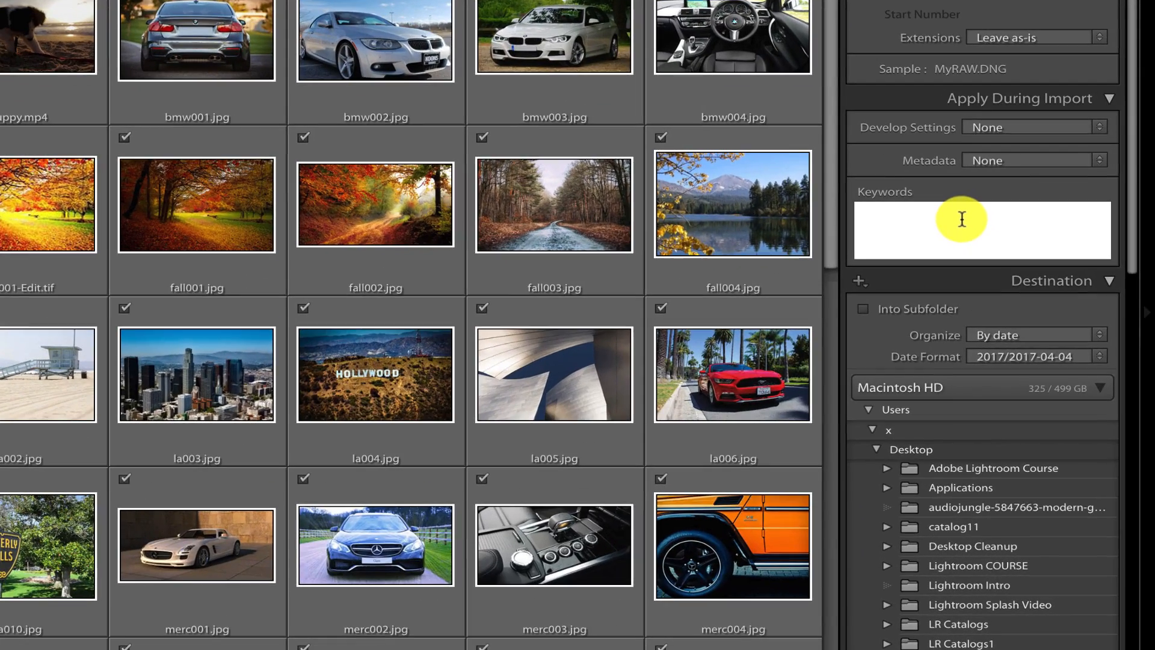
{"action": "left_click", "coordinate": [962, 219]}
{"action": "type", "text": "John, "}
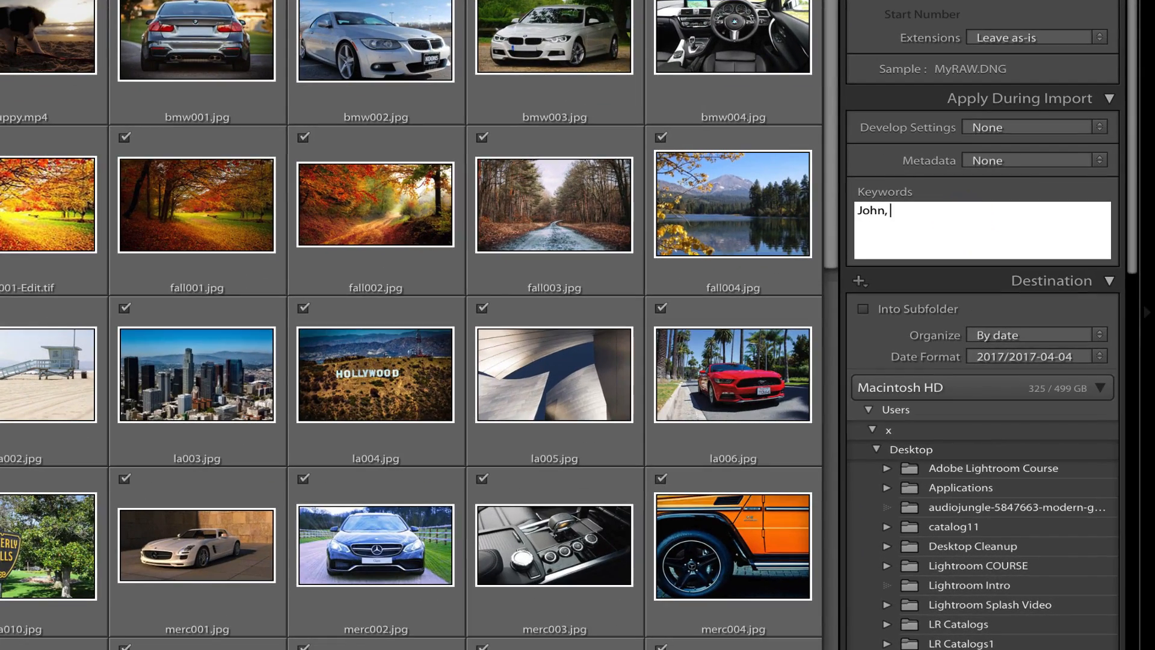
{"action": "type", "text": "Jill"}
Step: Review the dated destination subfolders under My Lightroom Photos and group the photos by destination folder
{"action": "scroll", "coordinate": [951, 247], "scroll_direction": "down", "scroll_amount": 5}
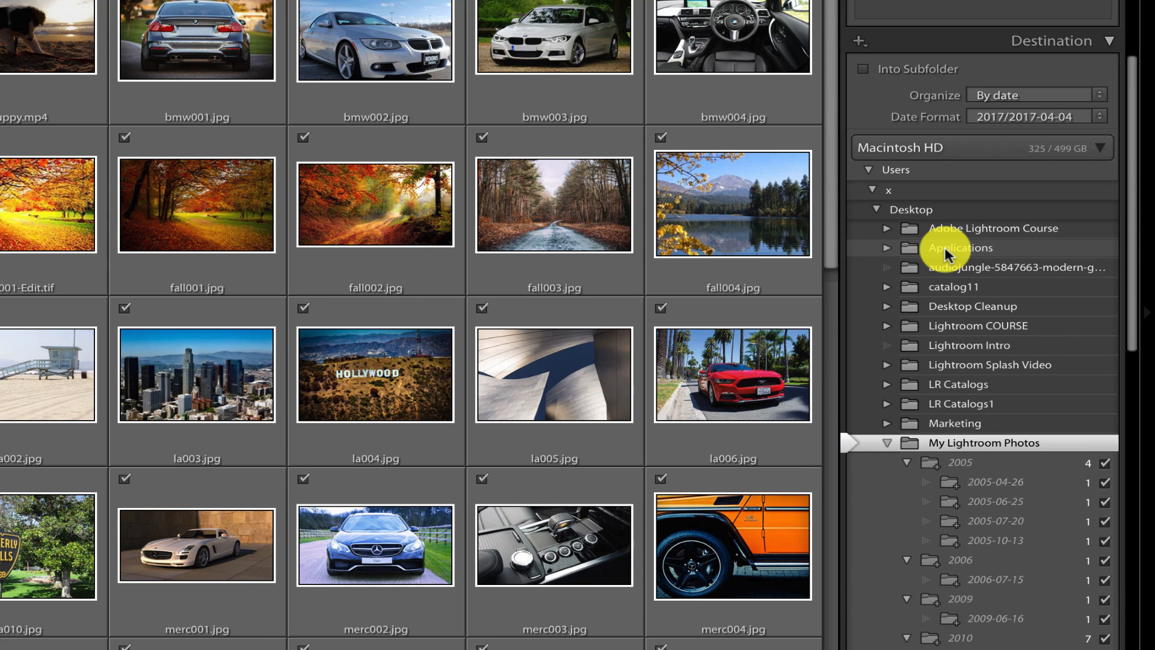
{"action": "scroll", "coordinate": [948, 300], "scroll_direction": "down", "scroll_amount": 5}
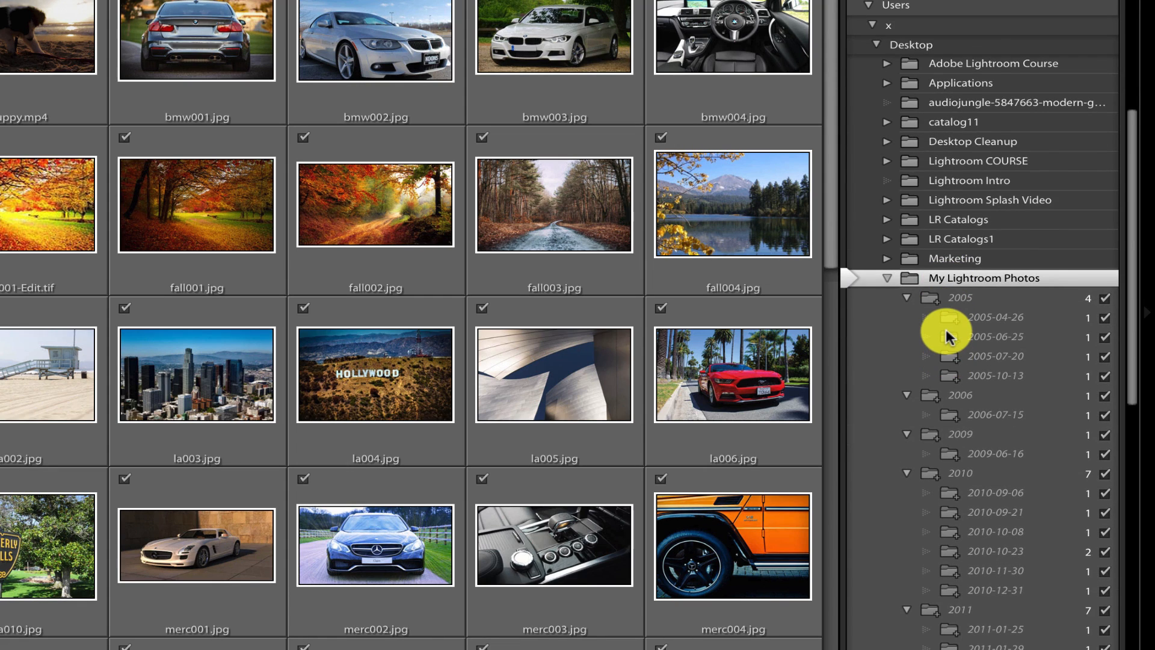
{"action": "scroll", "coordinate": [1028, 325], "scroll_direction": "down", "scroll_amount": 1}
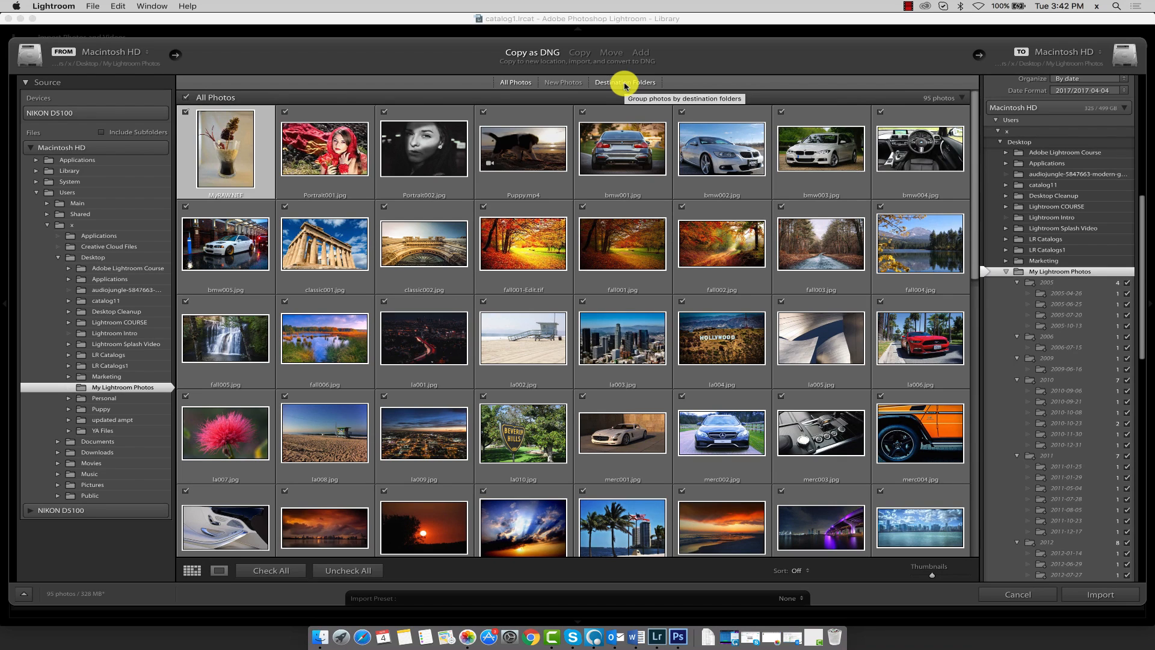
{"action": "left_click", "coordinate": [626, 86]}
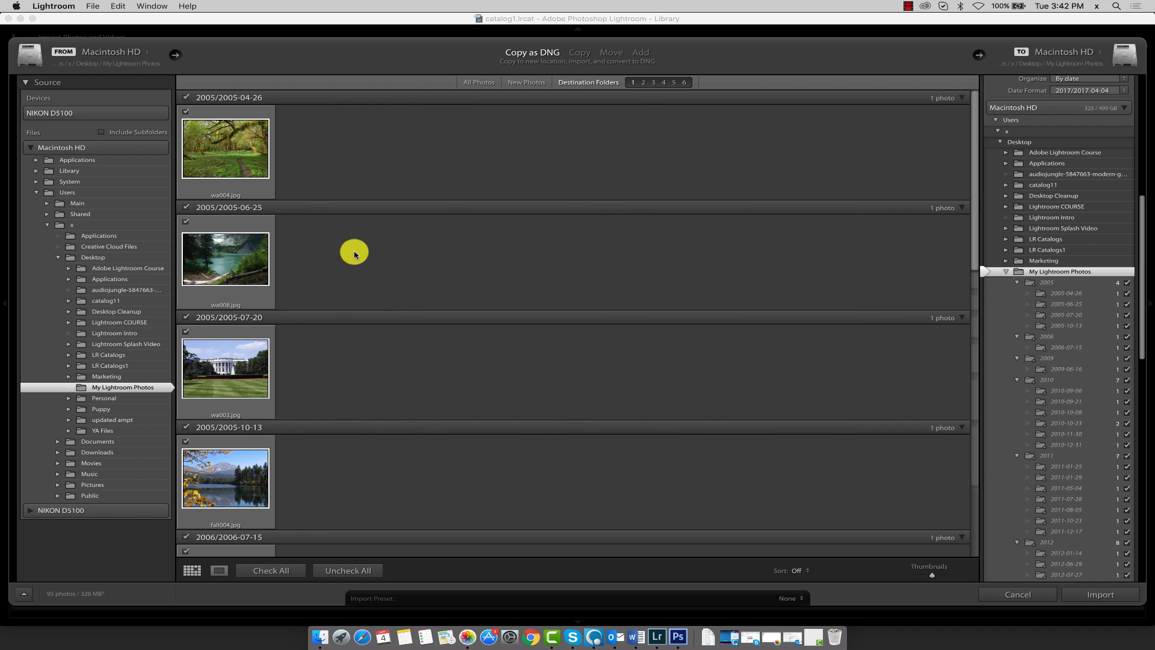
{"action": "scroll", "coordinate": [344, 249], "scroll_direction": "down", "scroll_amount": 5}
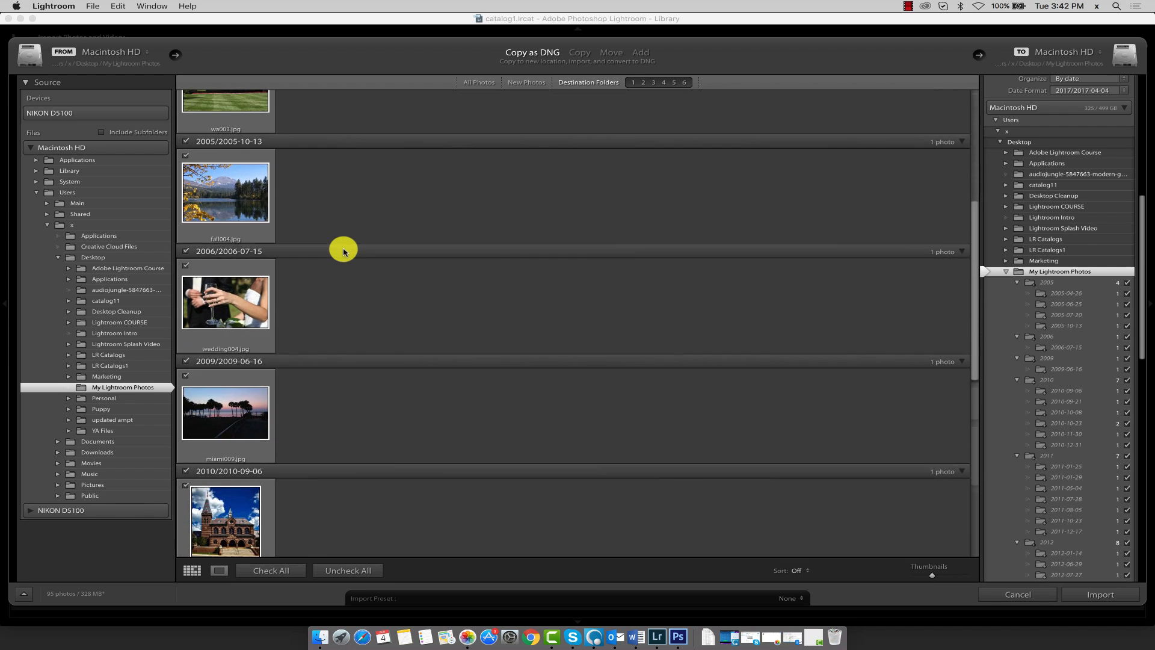
{"action": "scroll", "coordinate": [343, 251], "scroll_direction": "up", "scroll_amount": 4}
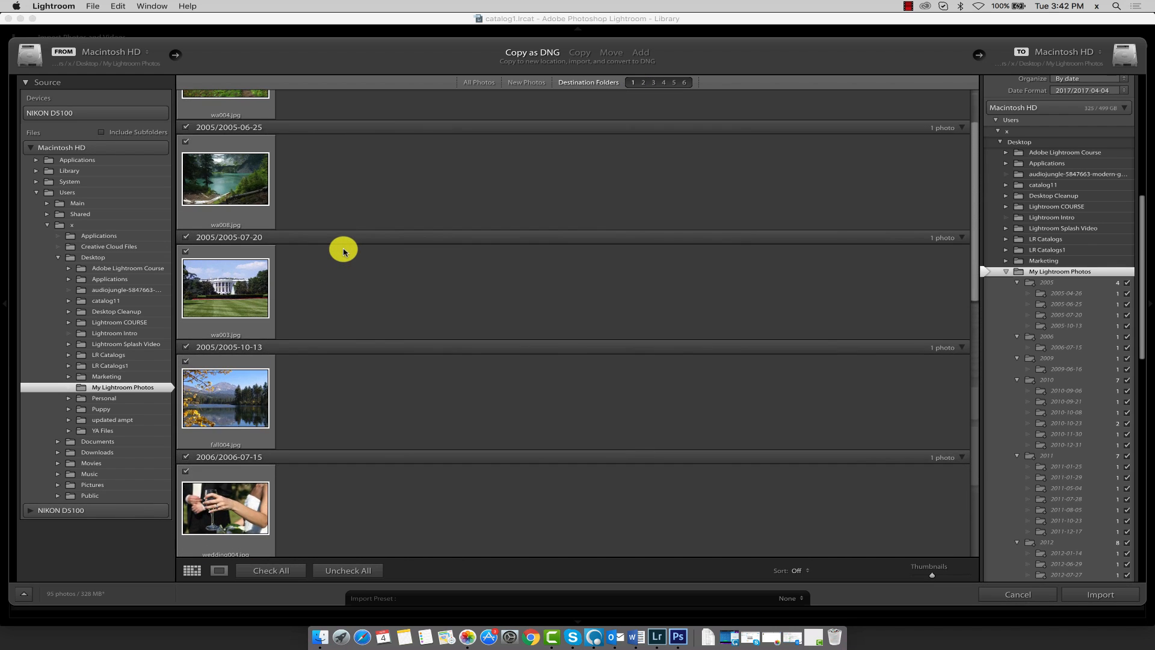
Step: Browse the numbered pages of photos grouped by destination folder to check which photos go into each dated folder
{"action": "left_click", "coordinate": [654, 82]}
{"action": "left_click", "coordinate": [664, 83]}
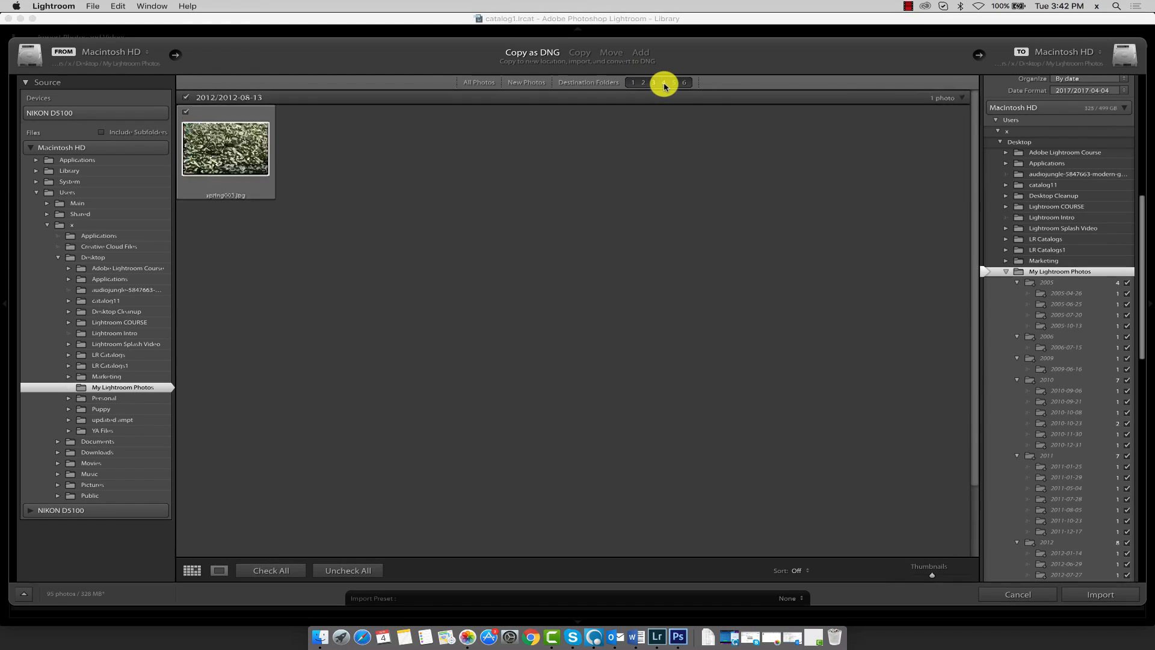
{"action": "left_click", "coordinate": [673, 82]}
{"action": "left_click", "coordinate": [684, 82]}
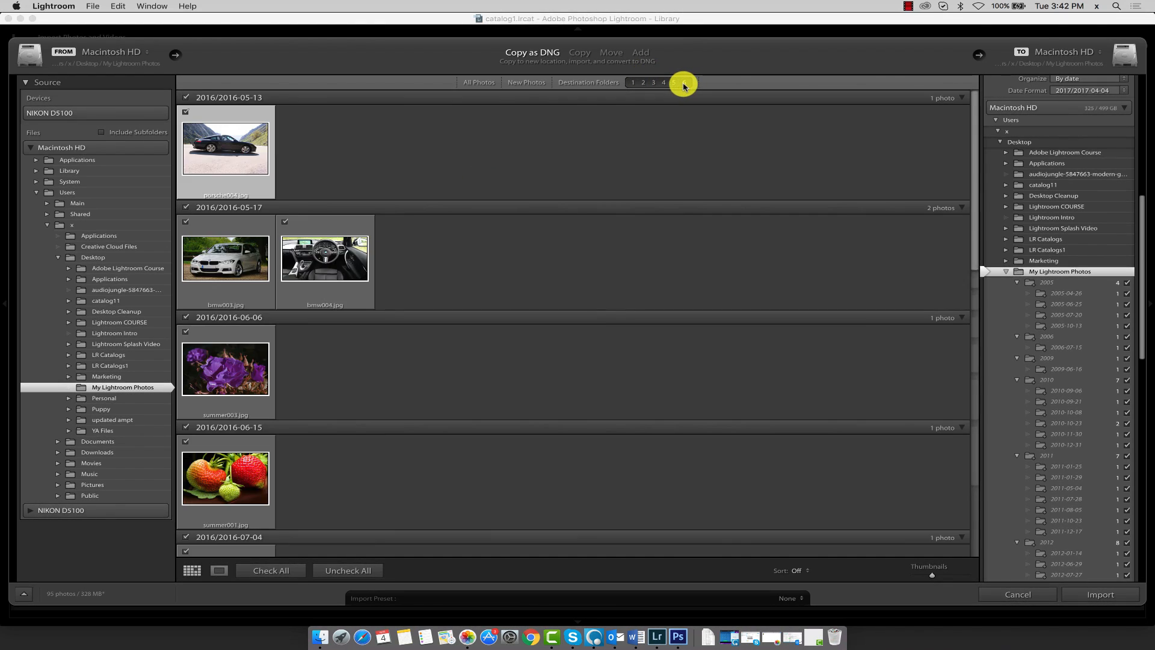
{"action": "left_click", "coordinate": [663, 83]}
{"action": "left_click", "coordinate": [643, 82]}
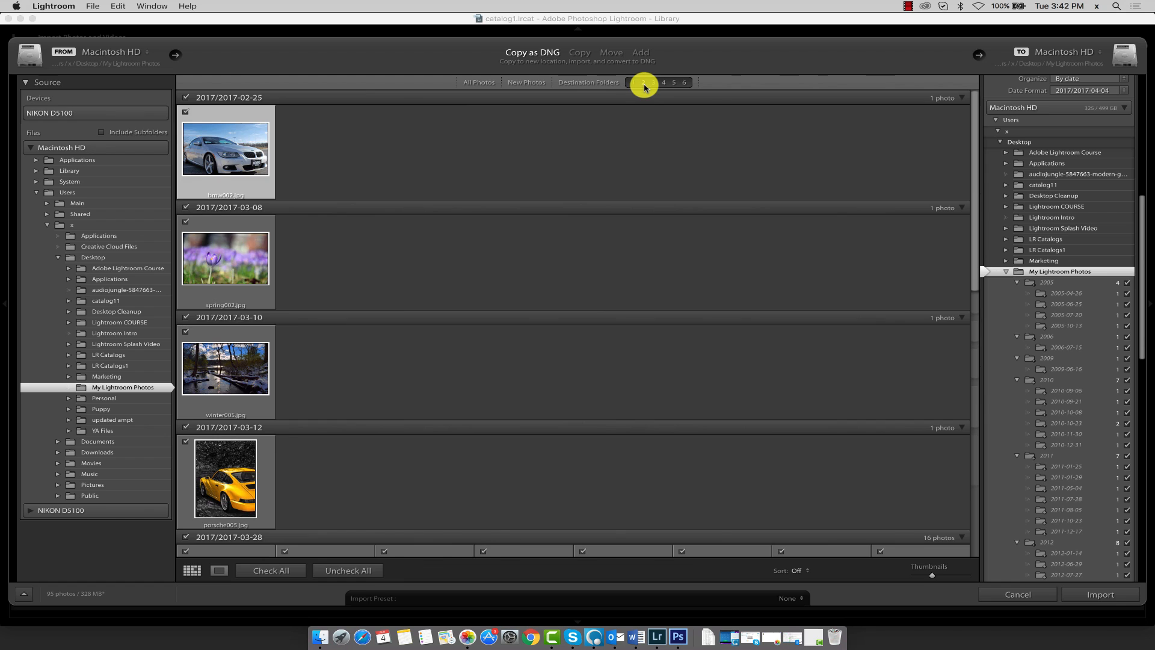